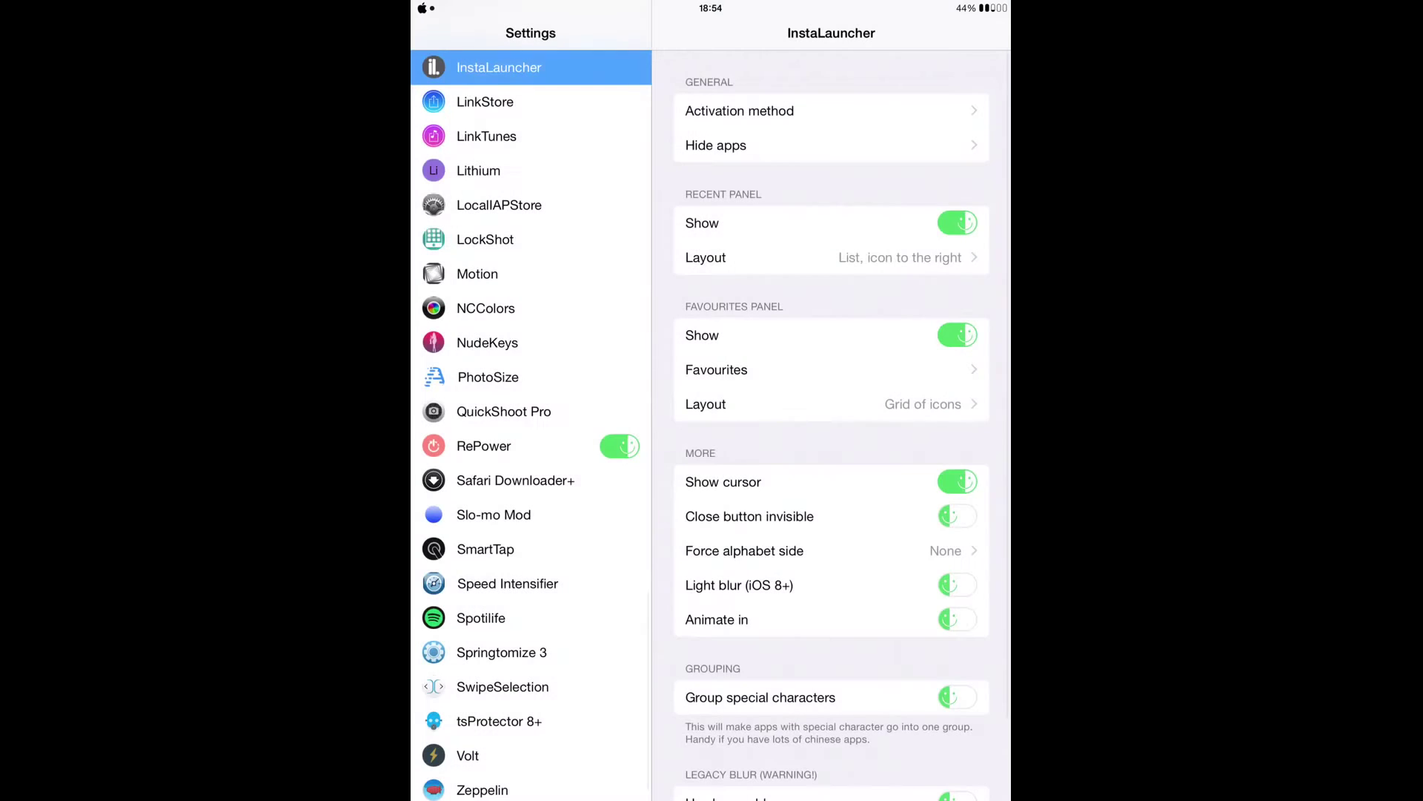
- Scroll the Settings sidebar up and open the IfFound3 tweak's page
scroll(562, 342, up, 3)
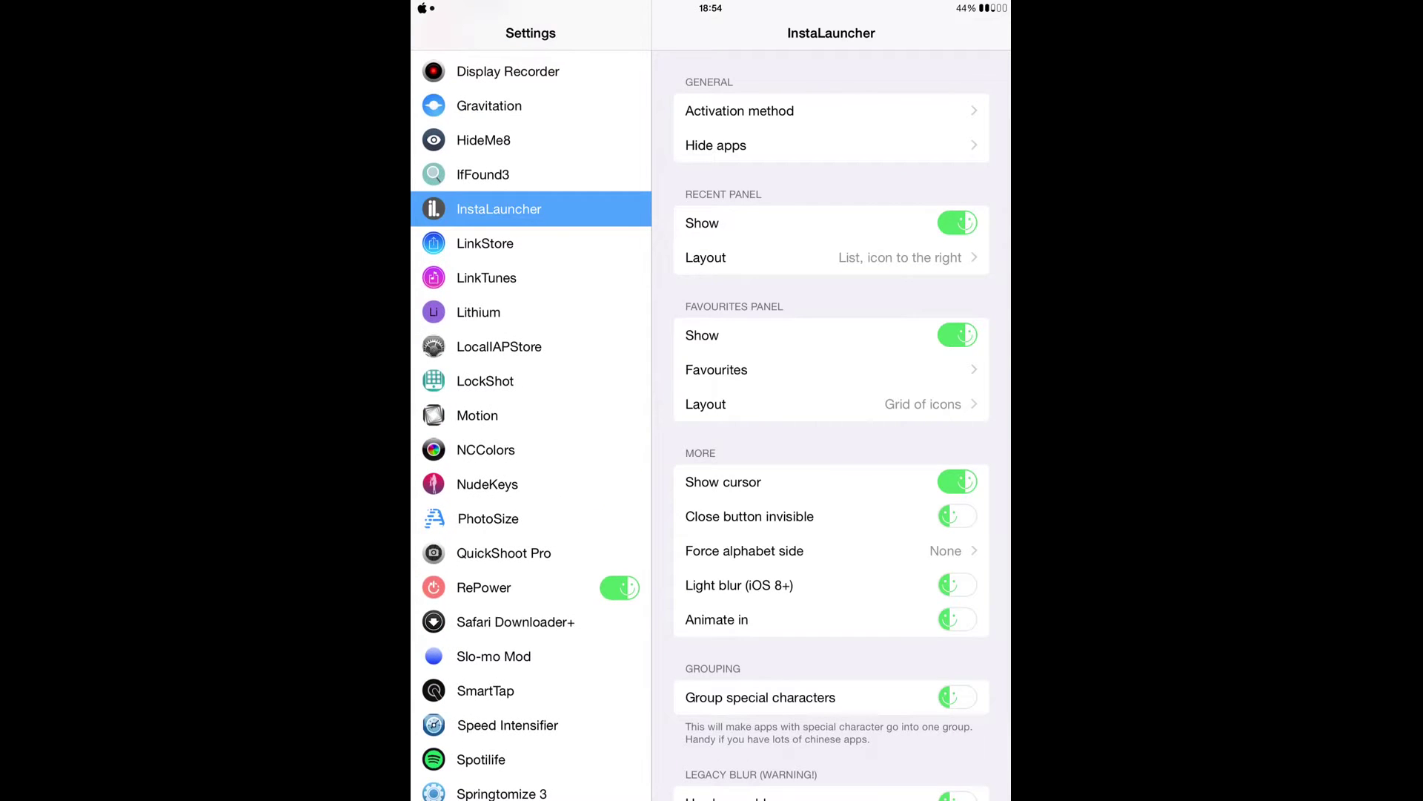
click(483, 174)
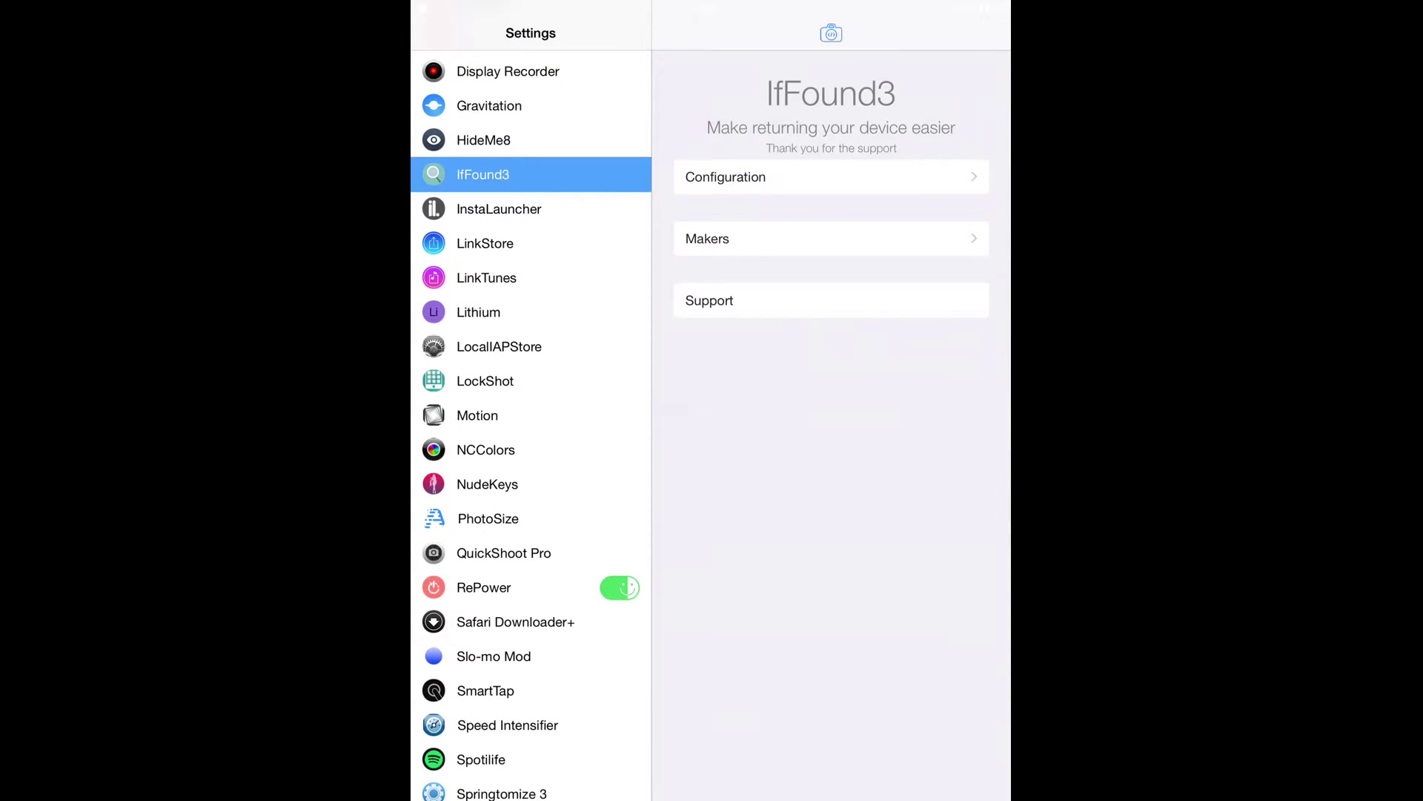
- Open IfFound3's Configuration and check the Call entry's preset phone number
click(726, 177)
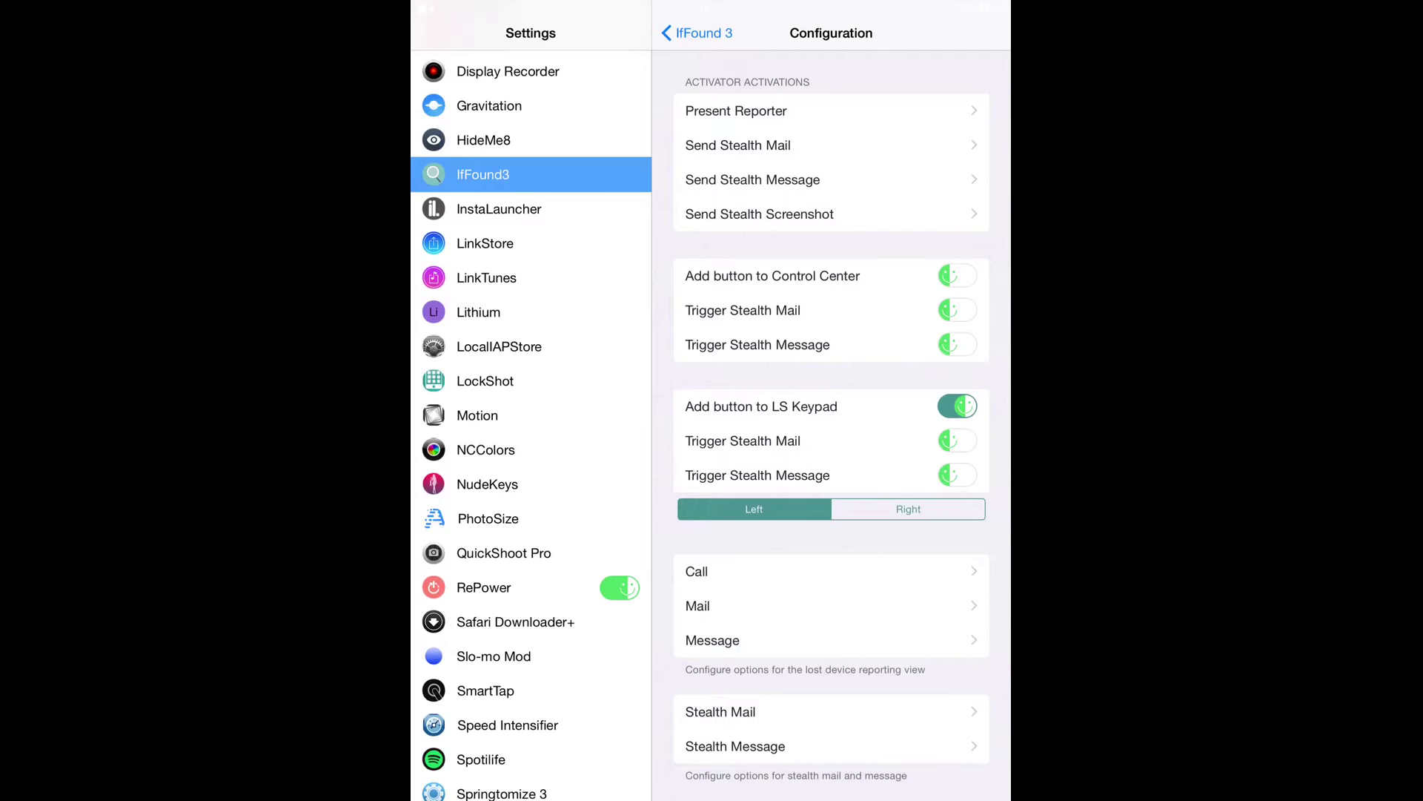
click(902, 571)
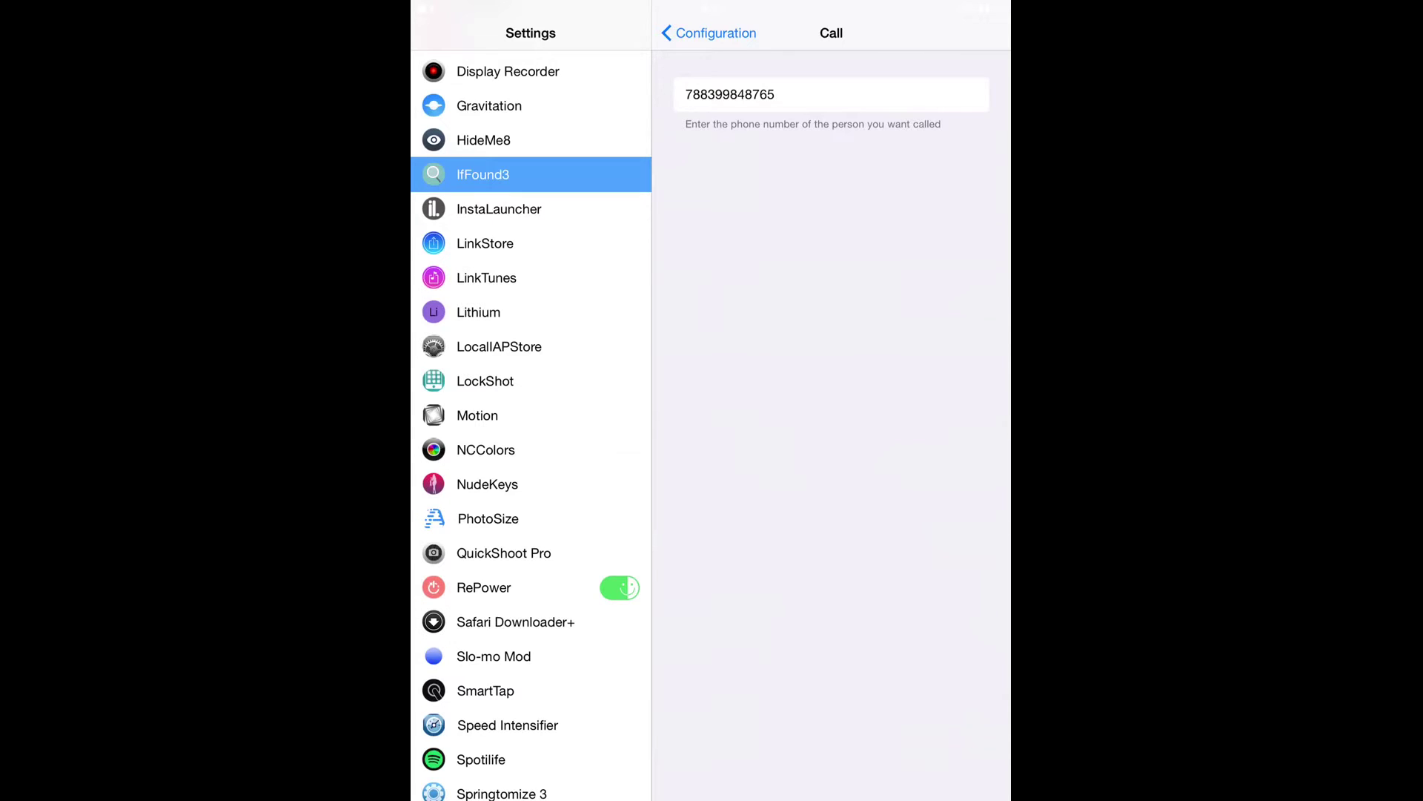
click(708, 32)
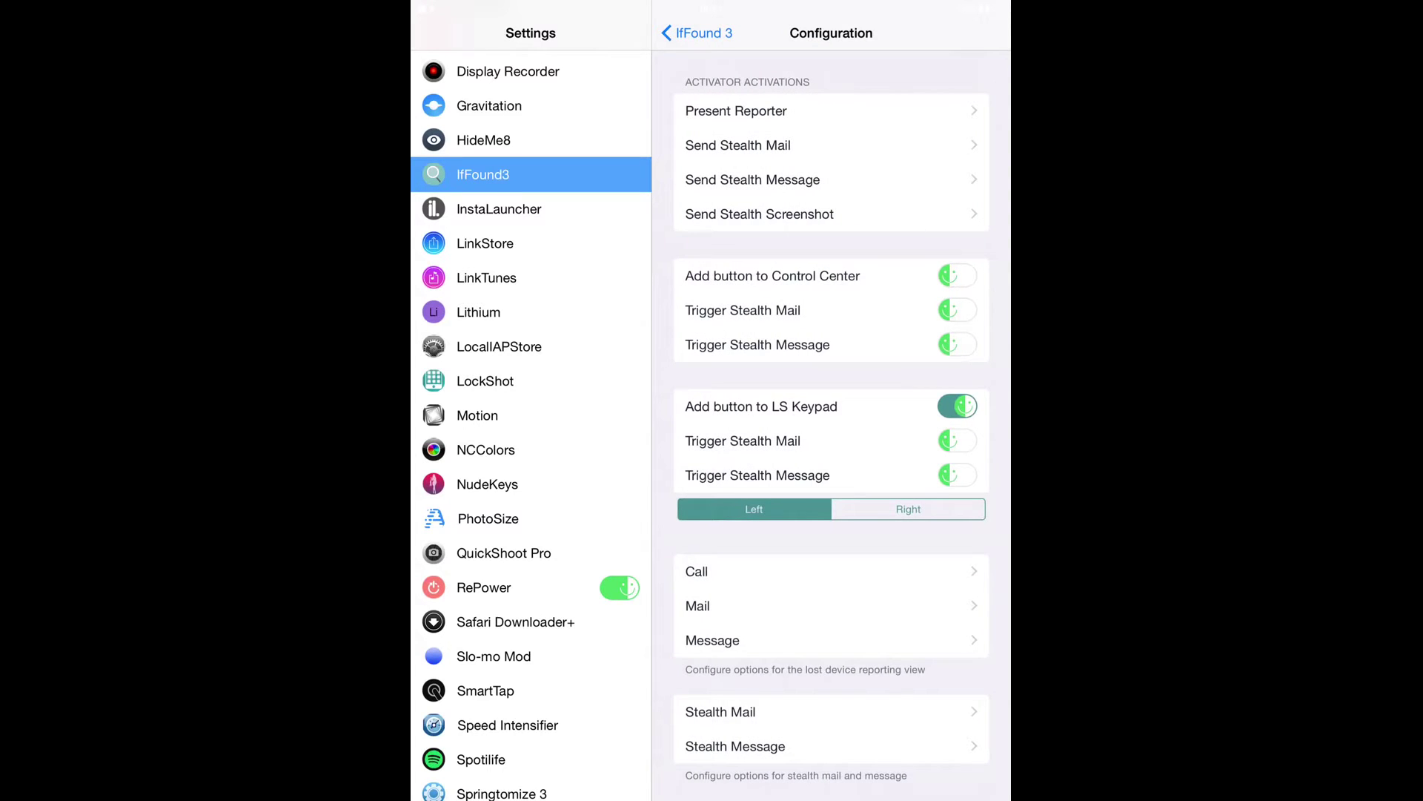
- Review IfFound3's Message and Mail contact pages, then exit Settings to the home screen
click(712, 640)
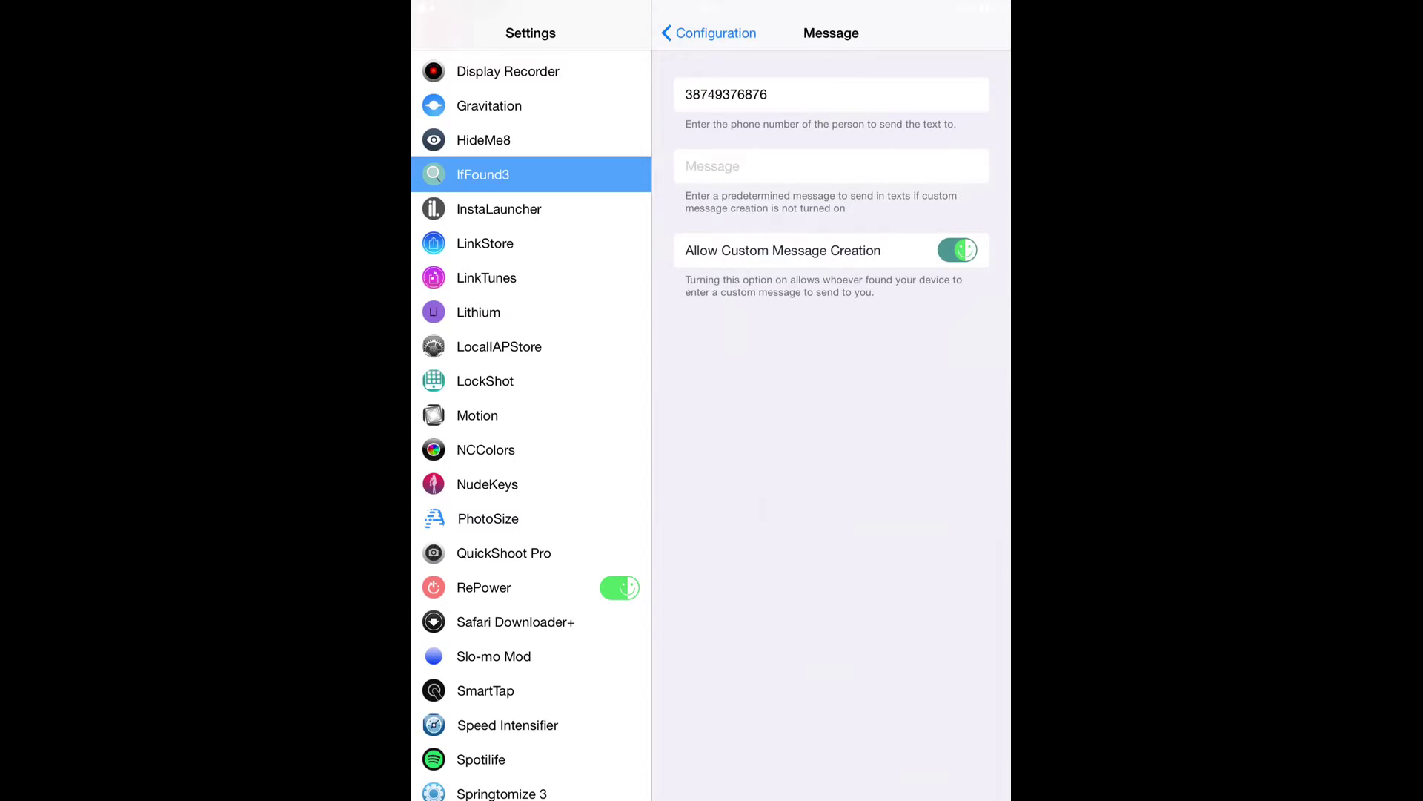
click(708, 33)
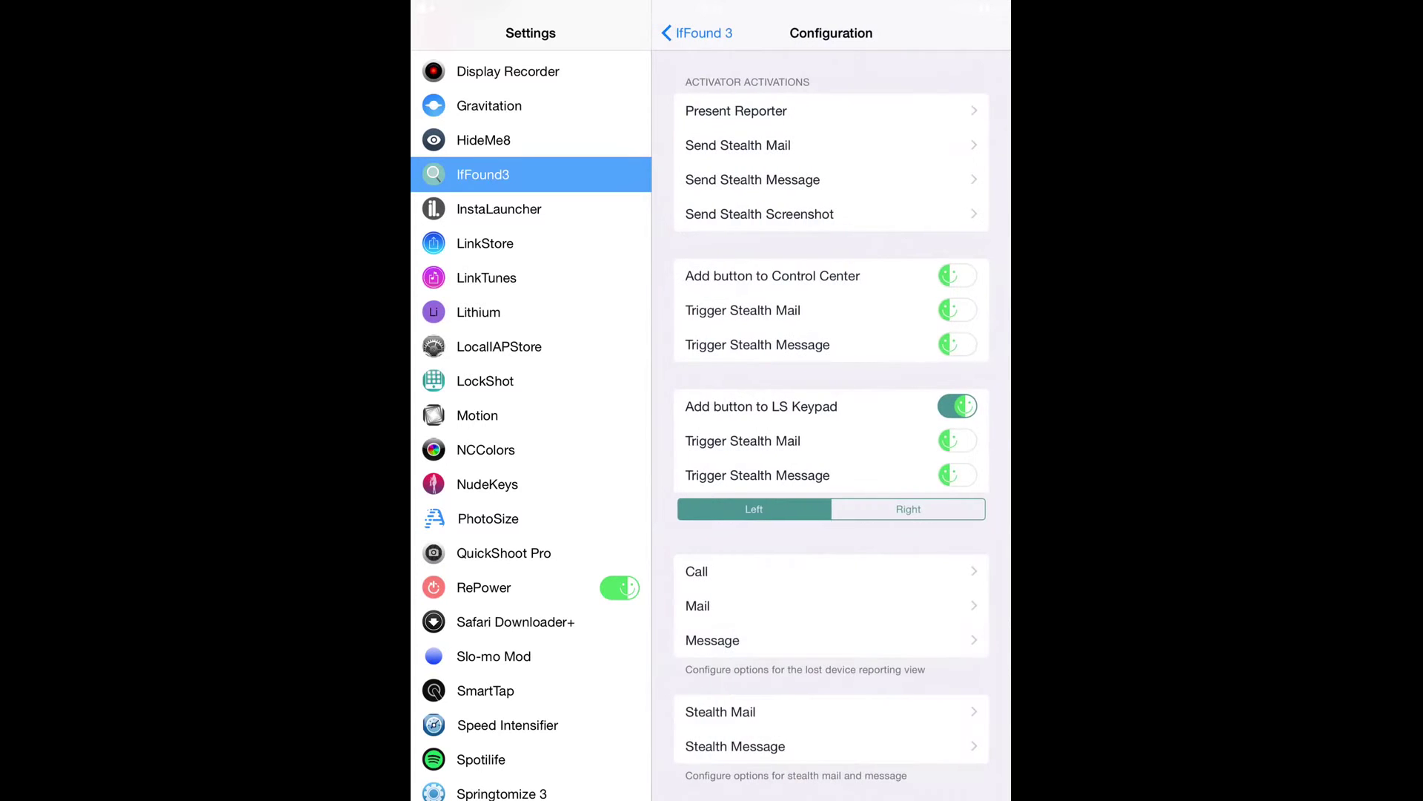
click(697, 605)
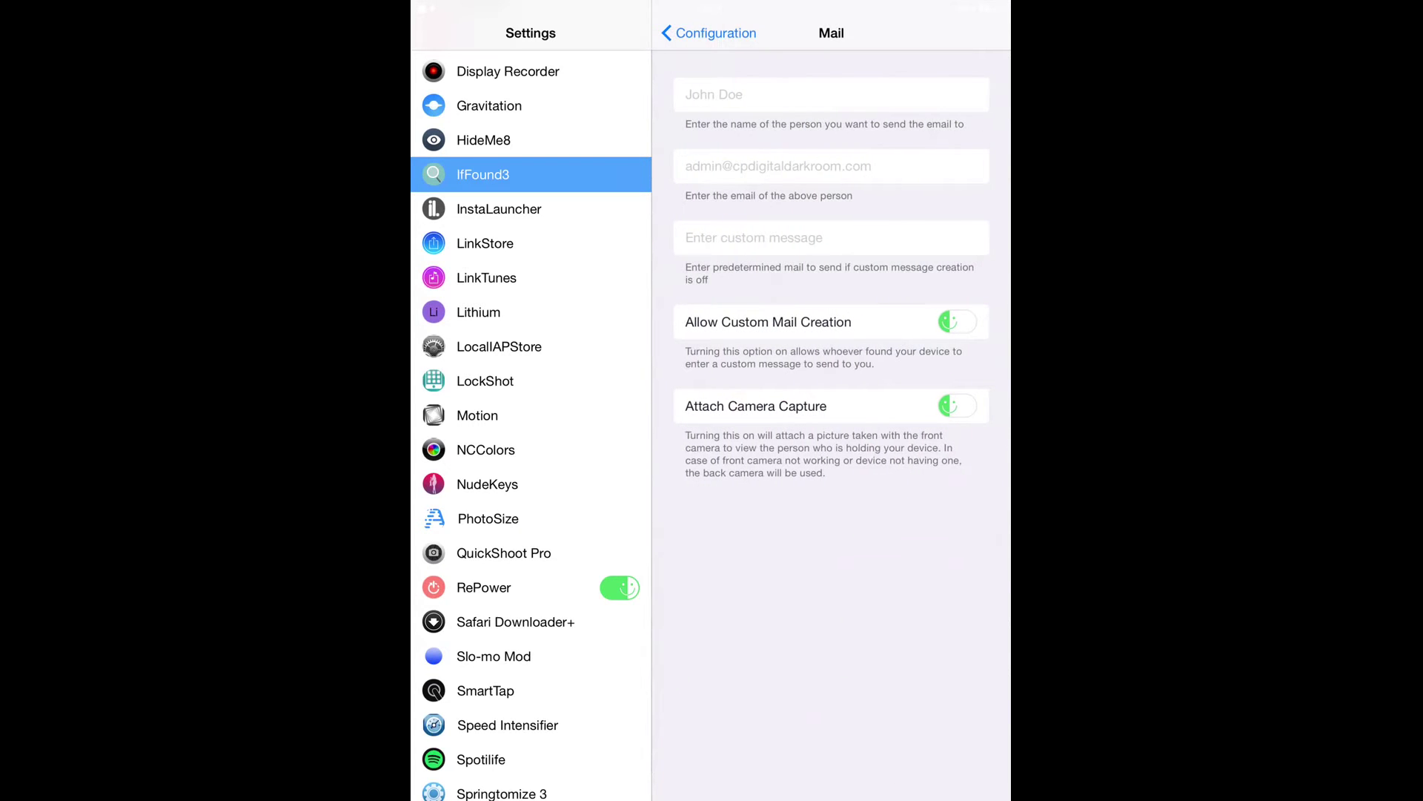
key(super+h)
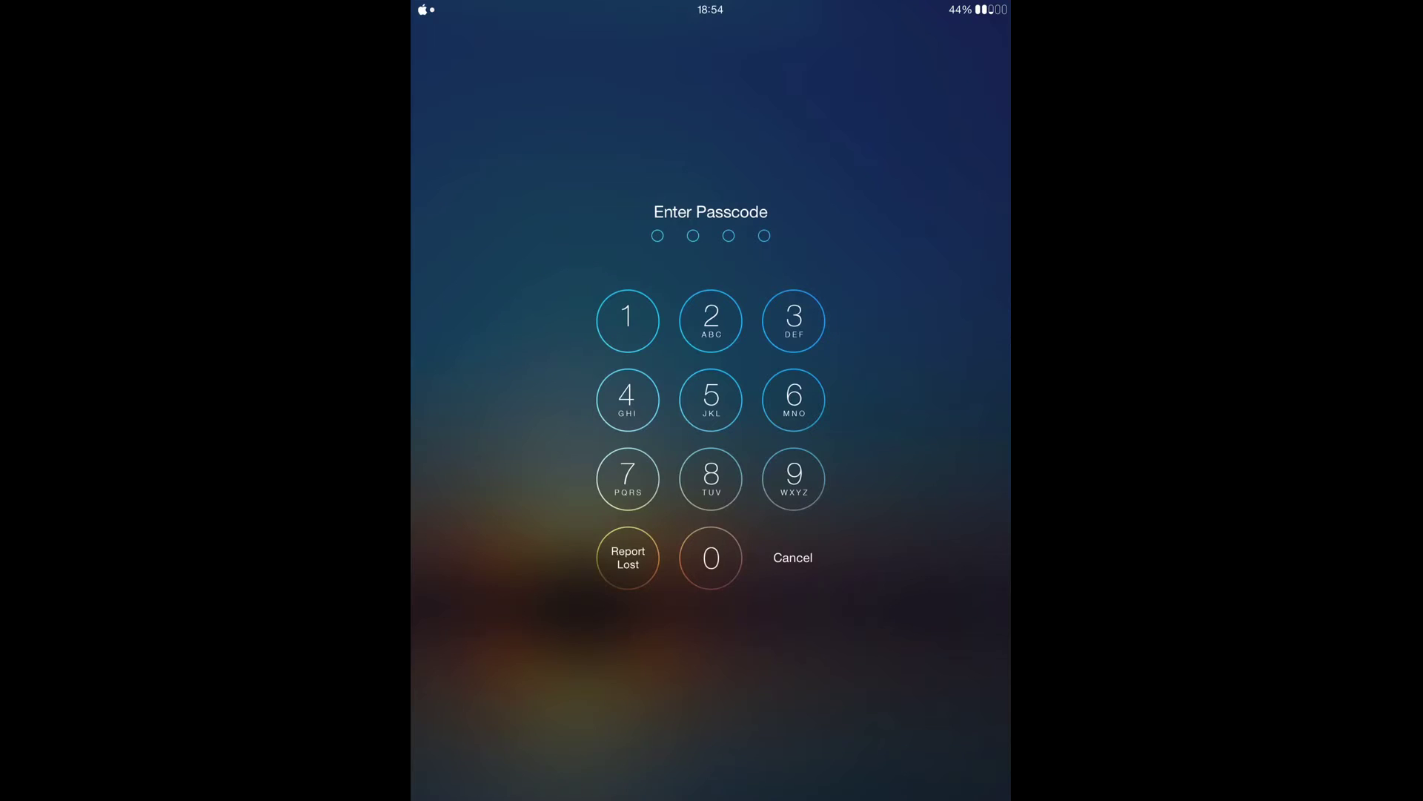
- Under Report Lost, try Mail and dismiss its error, then send a Message report
click(628, 558)
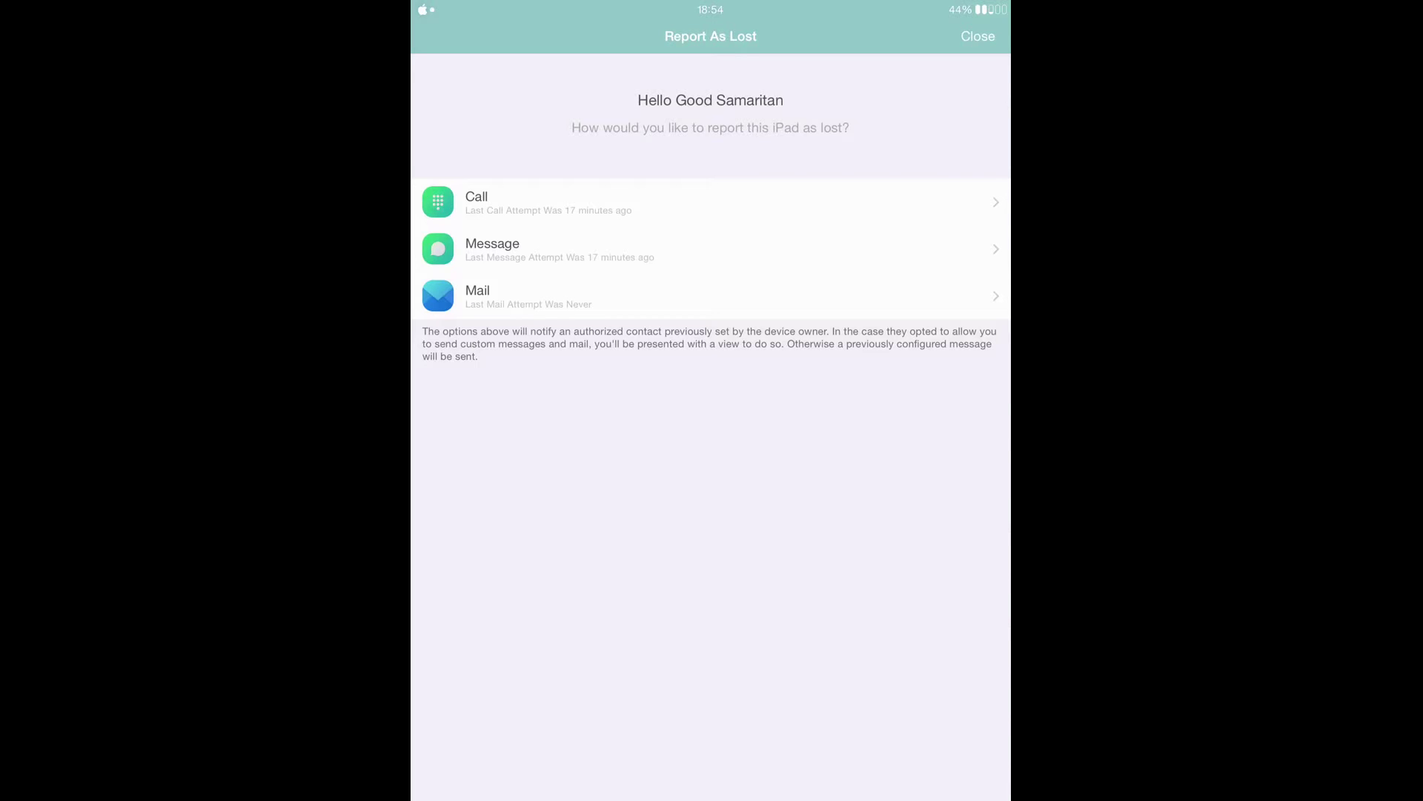
click(674, 285)
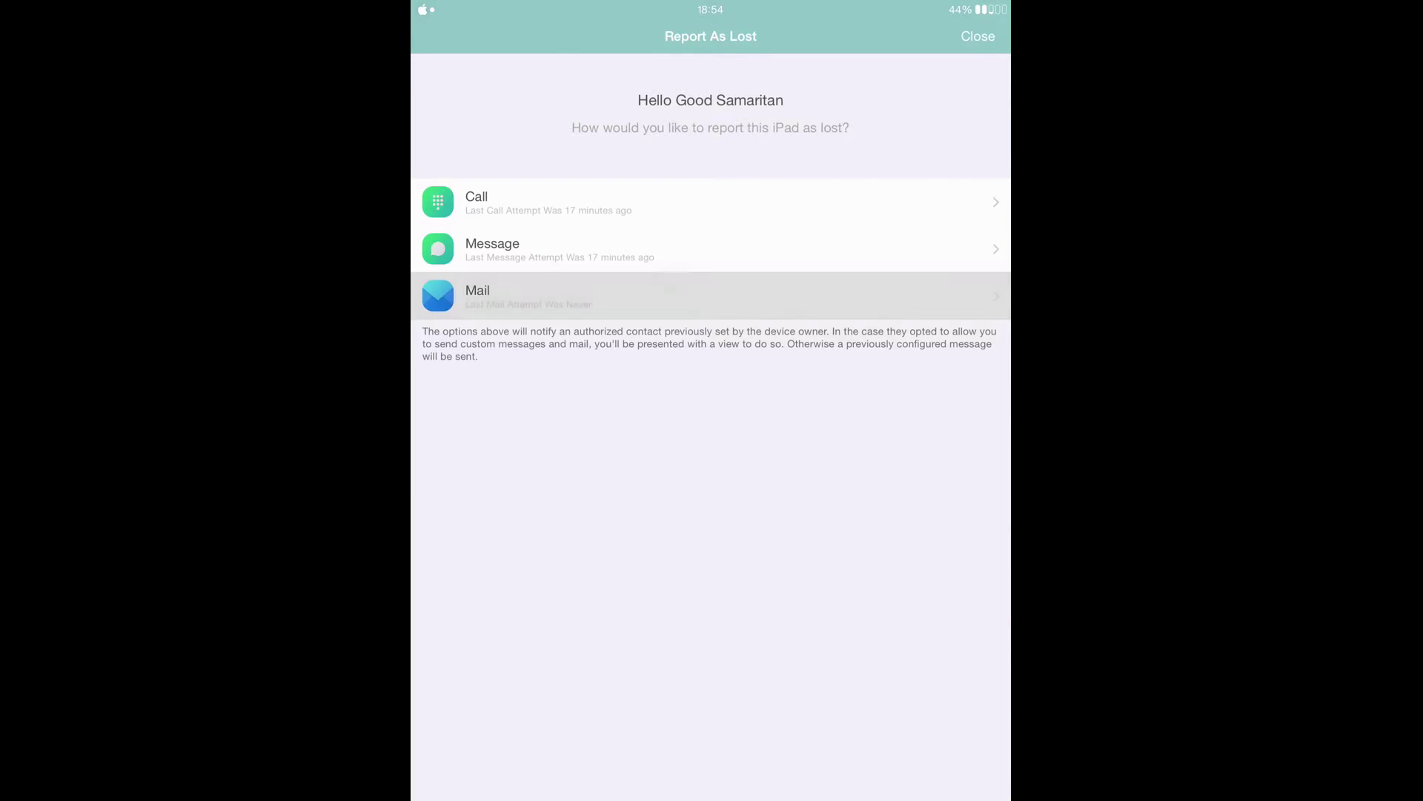
click(737, 455)
click(675, 248)
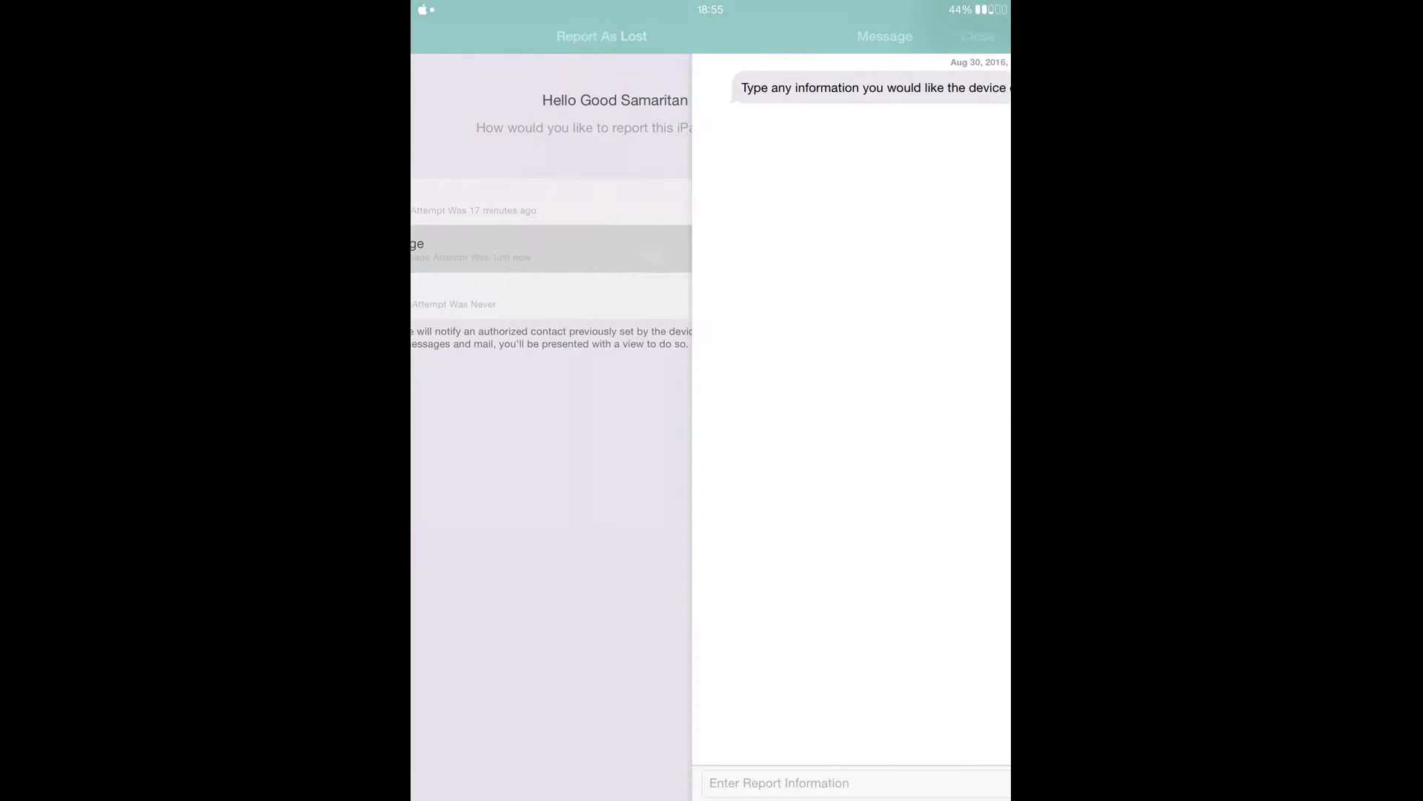
click(445, 36)
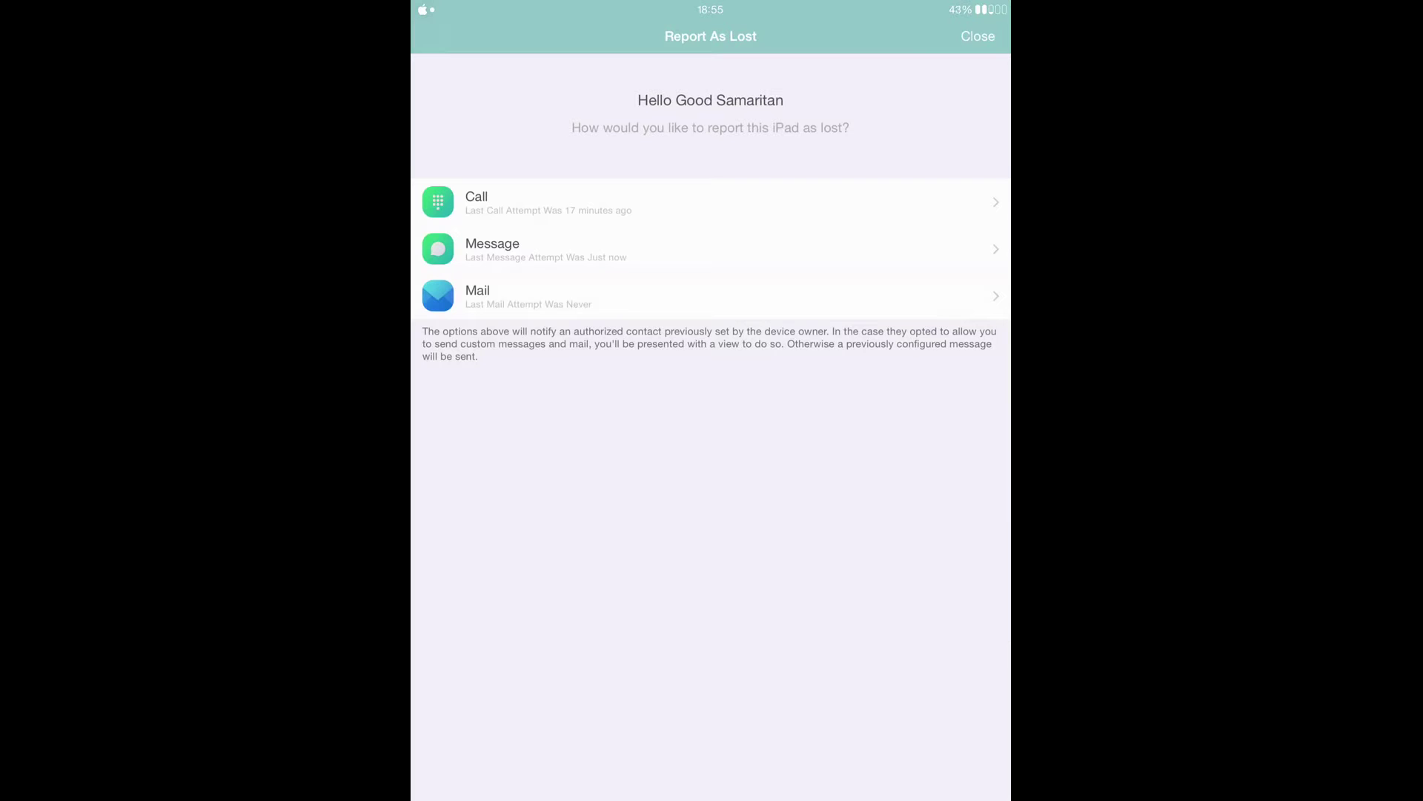
- Close the Report As Lost sheet and unlock the iPad with its four-digit passcode
click(978, 36)
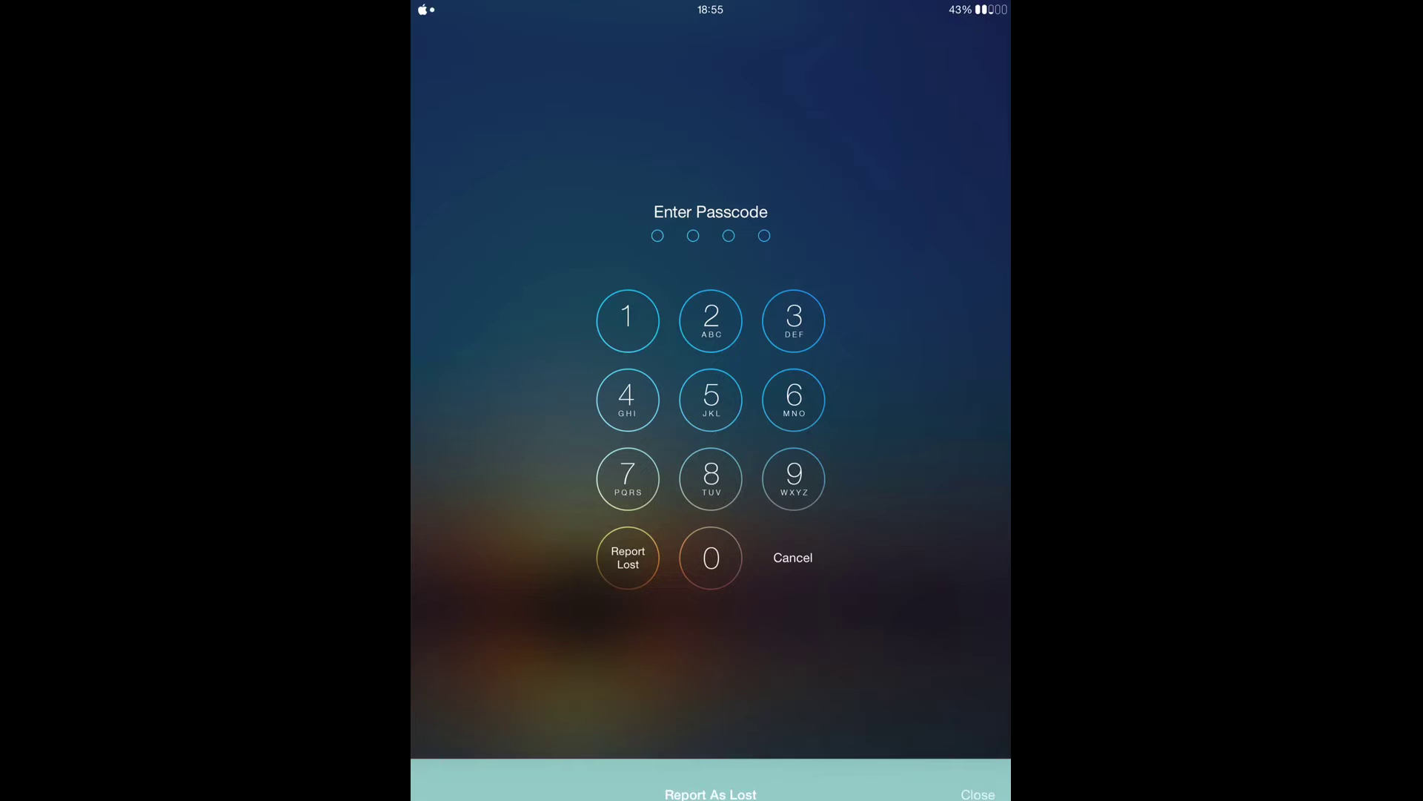
click(794, 320)
click(711, 558)
click(794, 320)
click(711, 557)
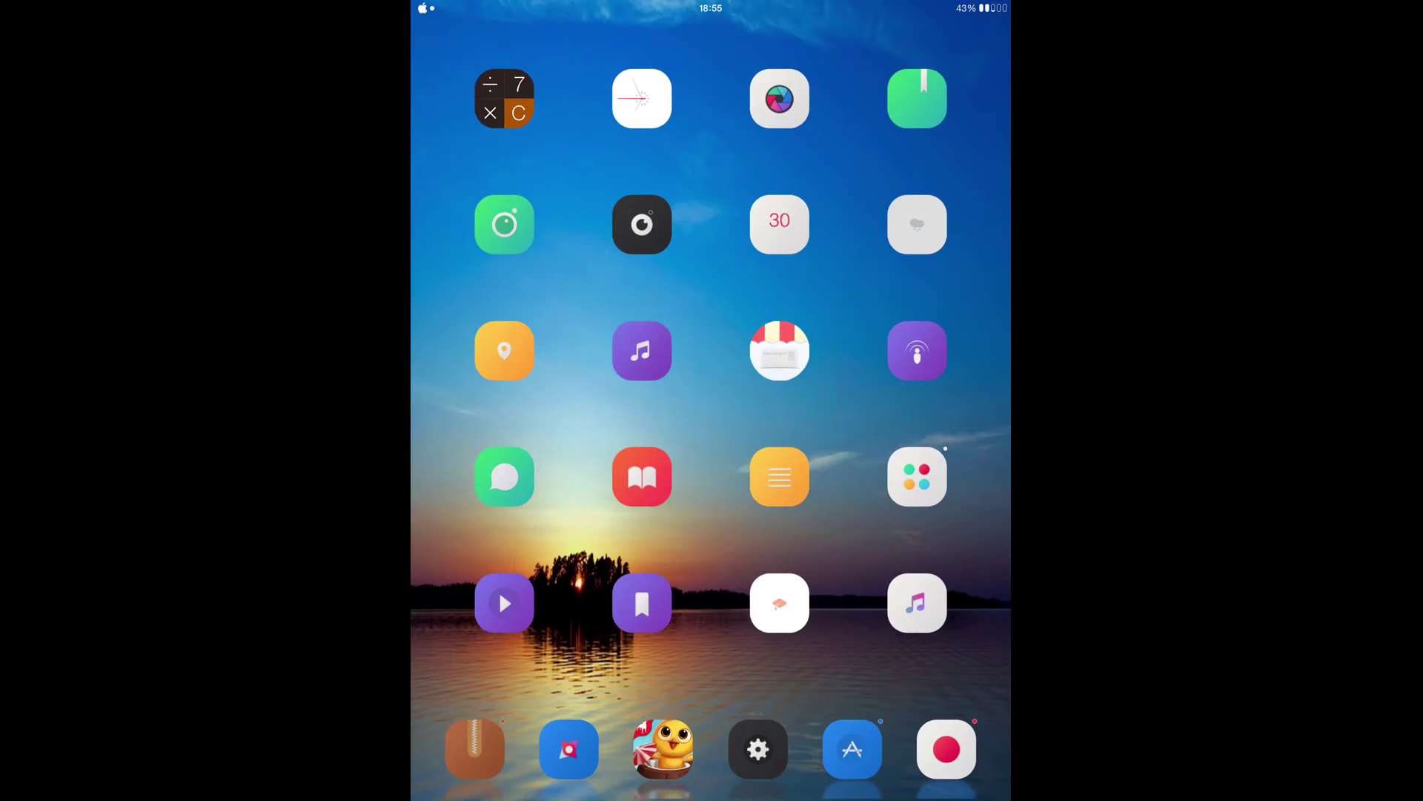
- Launch Settings from the dock and scroll the sidebar to open BlurryLaunch
click(758, 749)
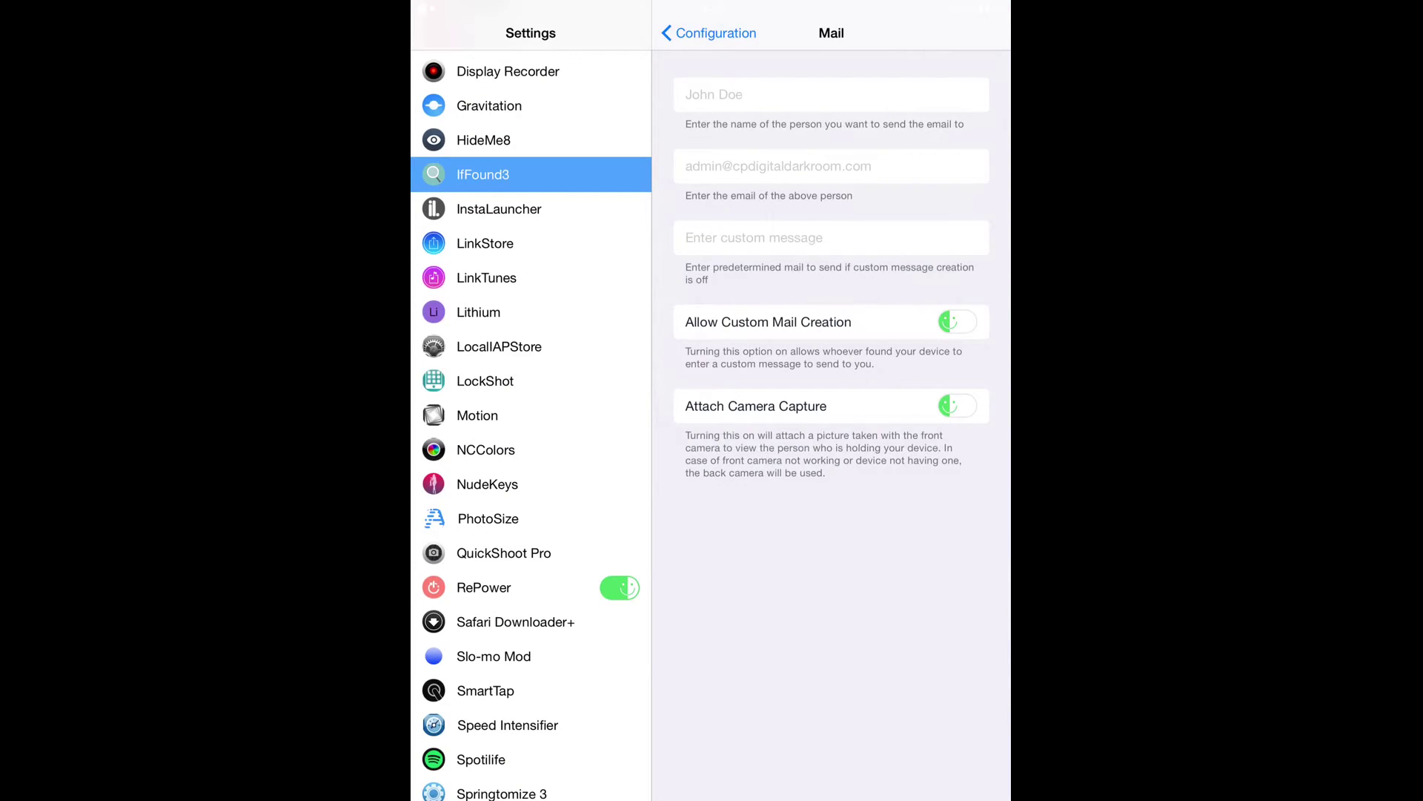
drag(549, 265, 546, 604)
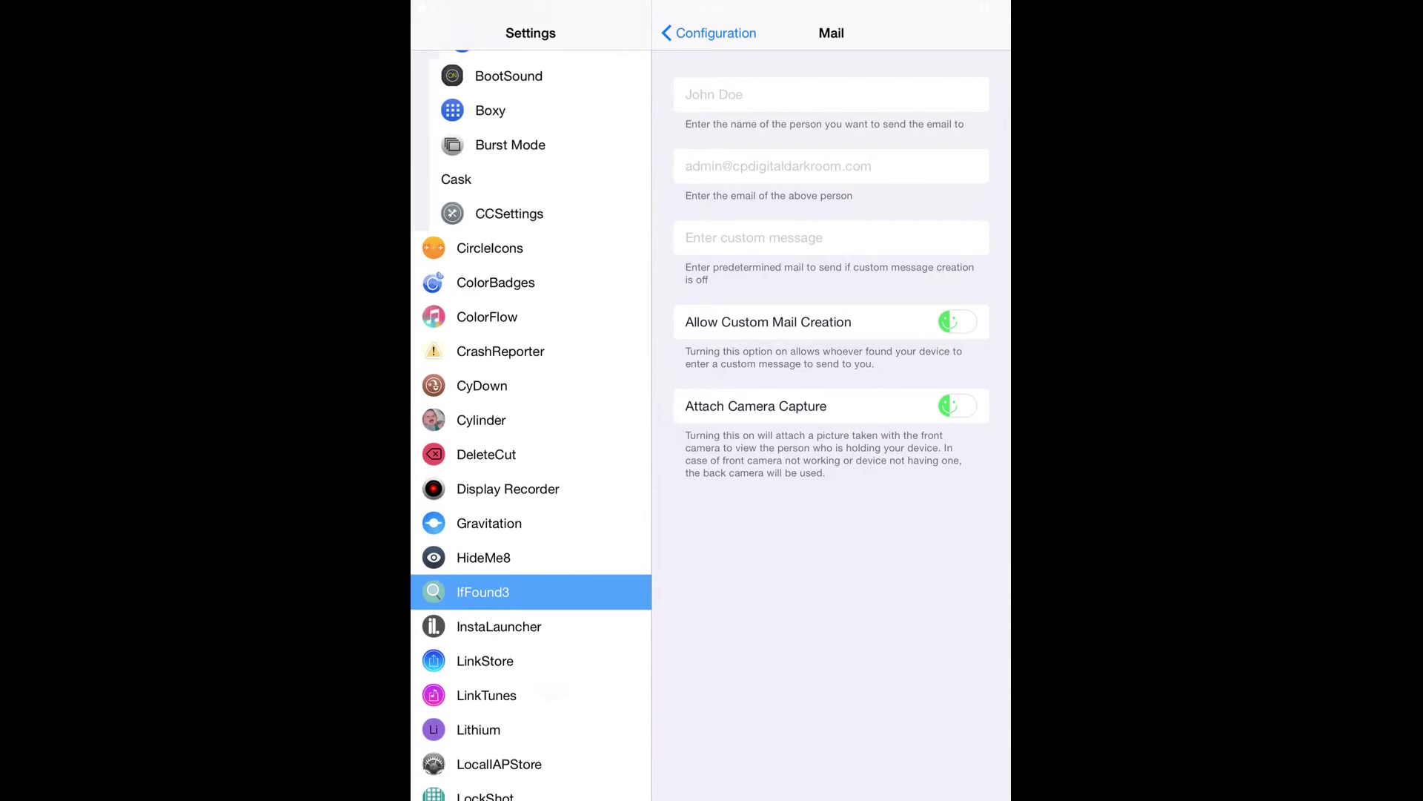
drag(572, 340, 577, 589)
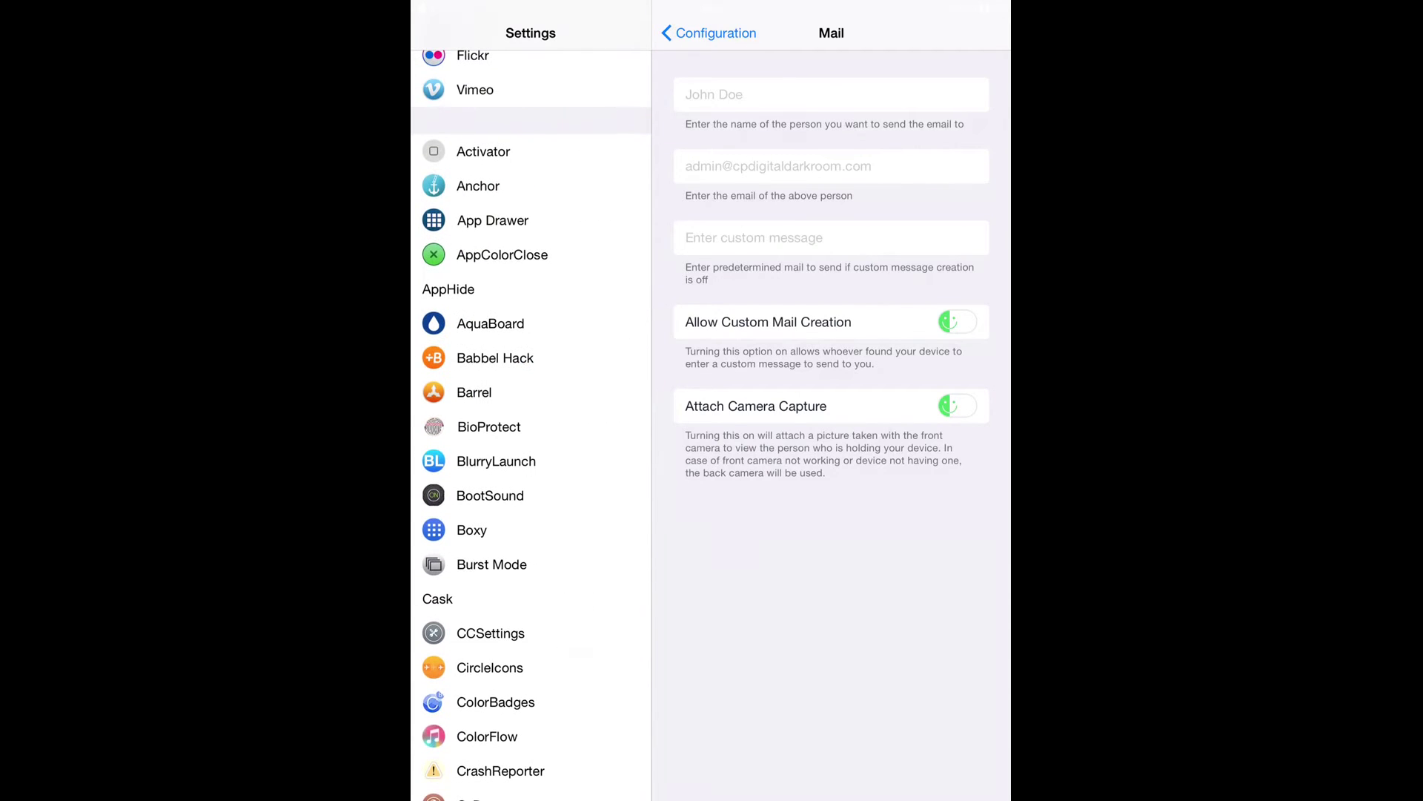
click(534, 456)
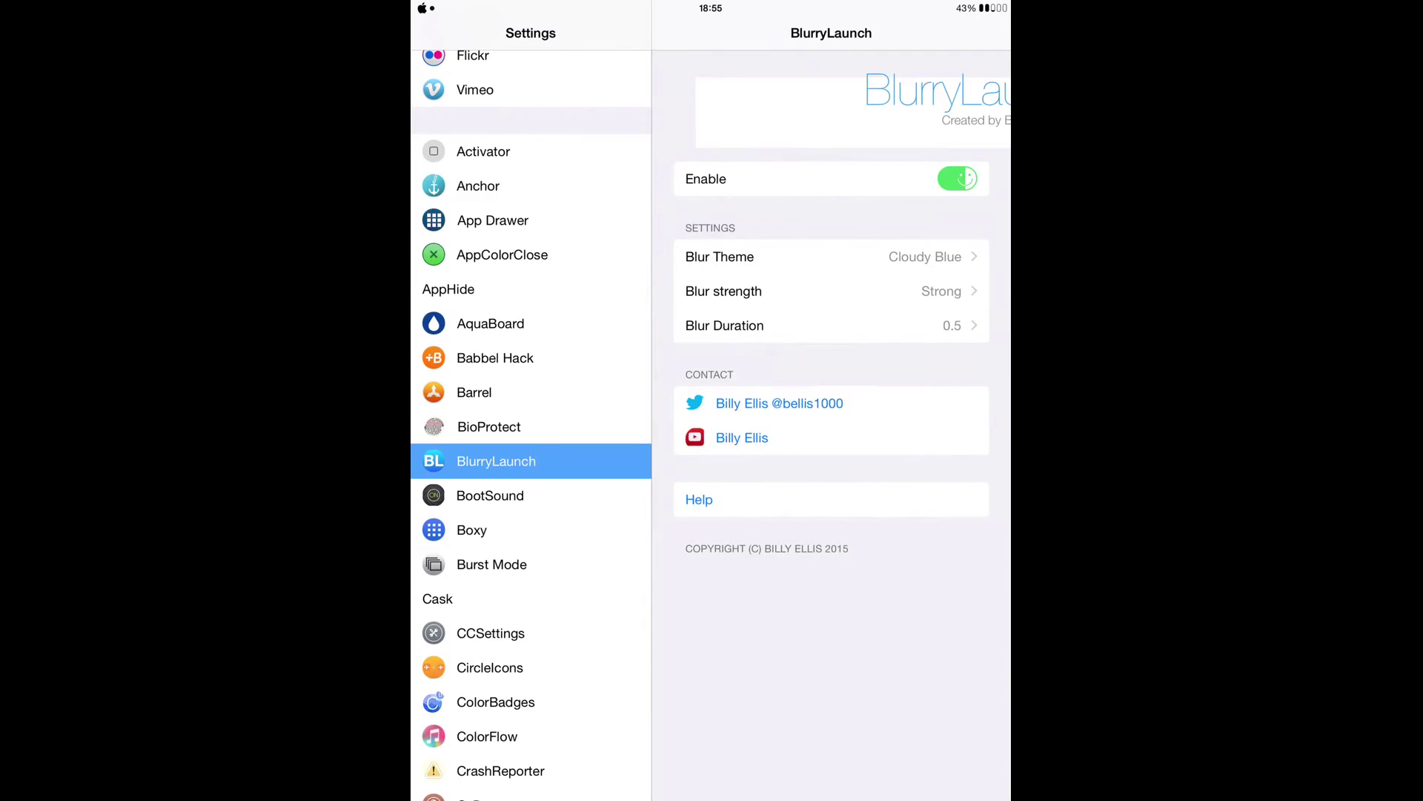
- Check BlurryLaunch's Blur Theme, Blur strength and Blur Duration choices, then return home
click(926, 256)
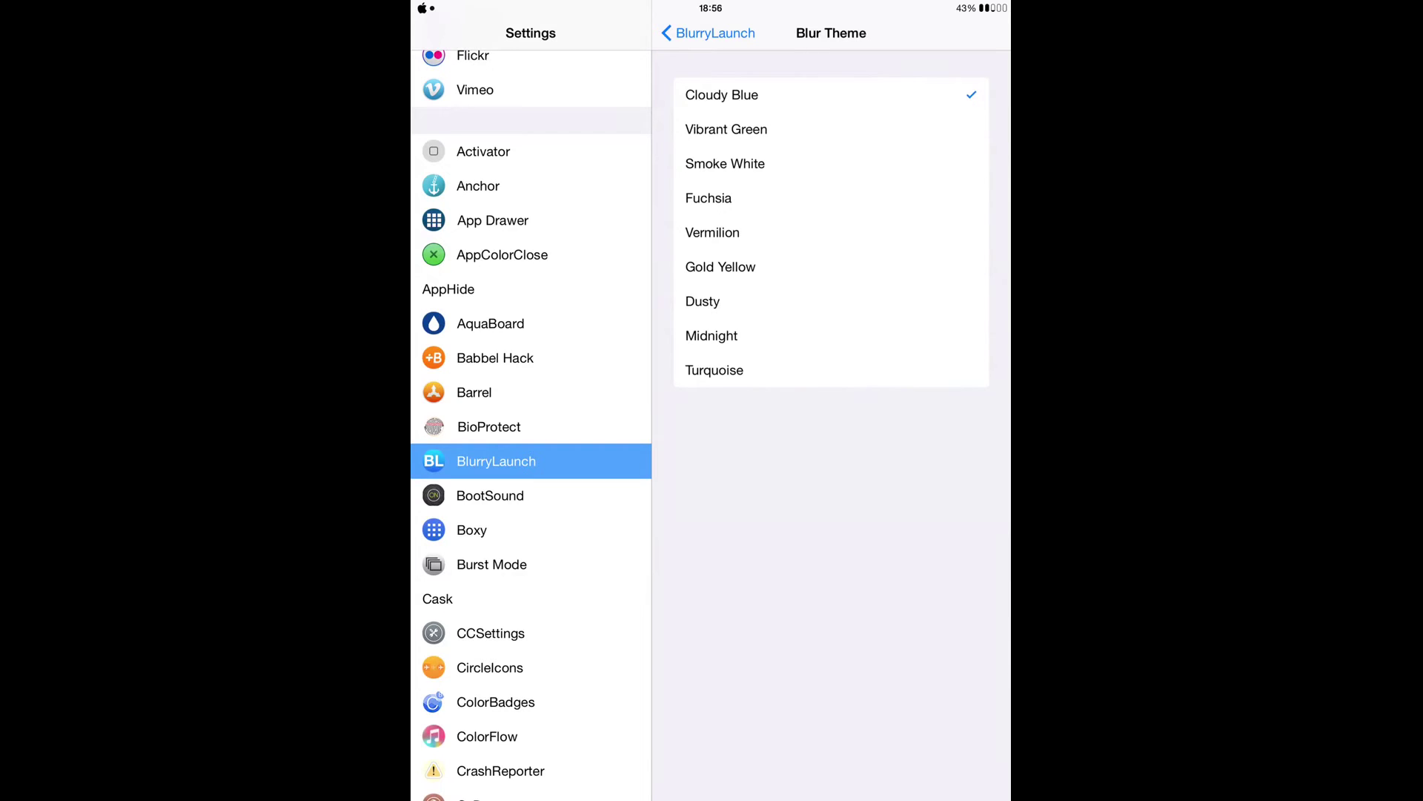
click(675, 33)
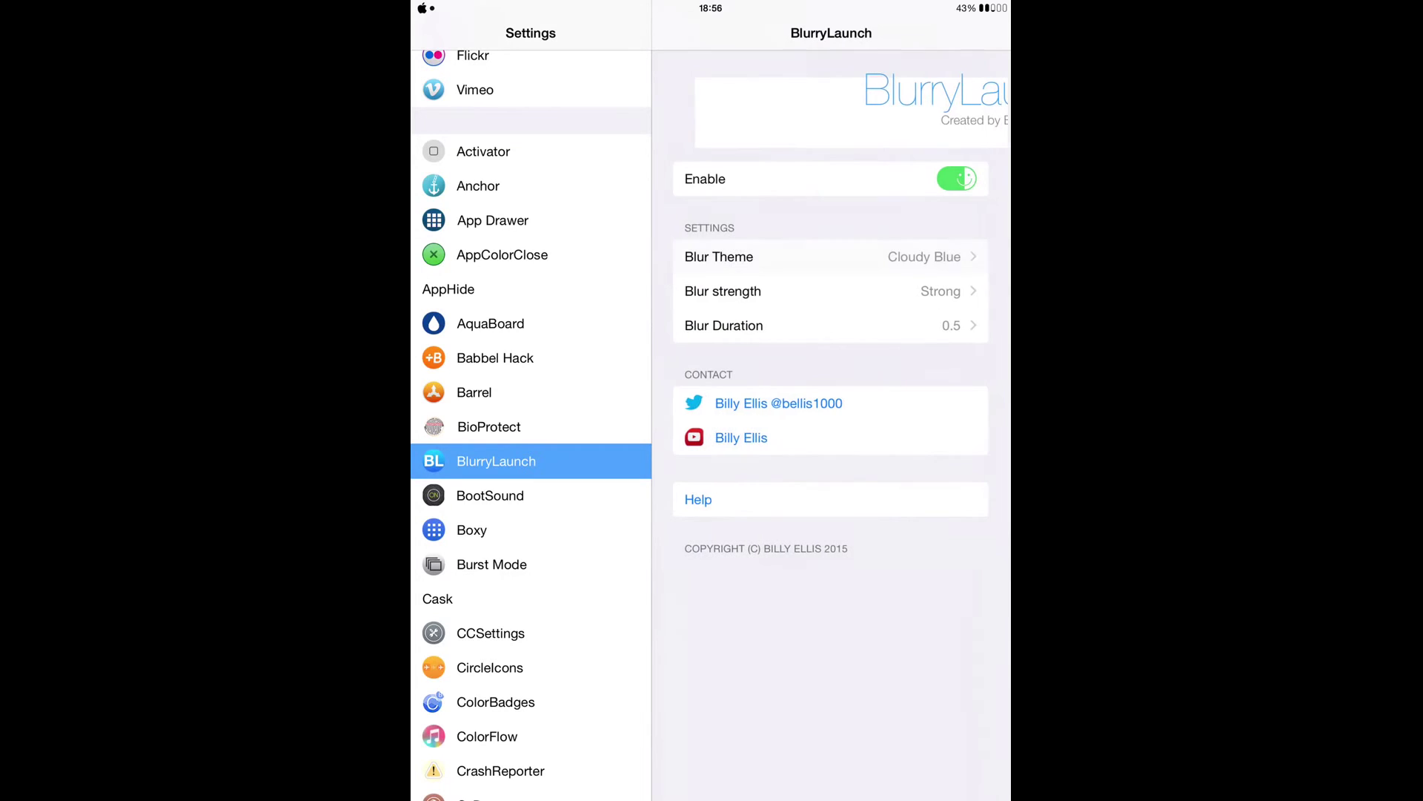
click(815, 291)
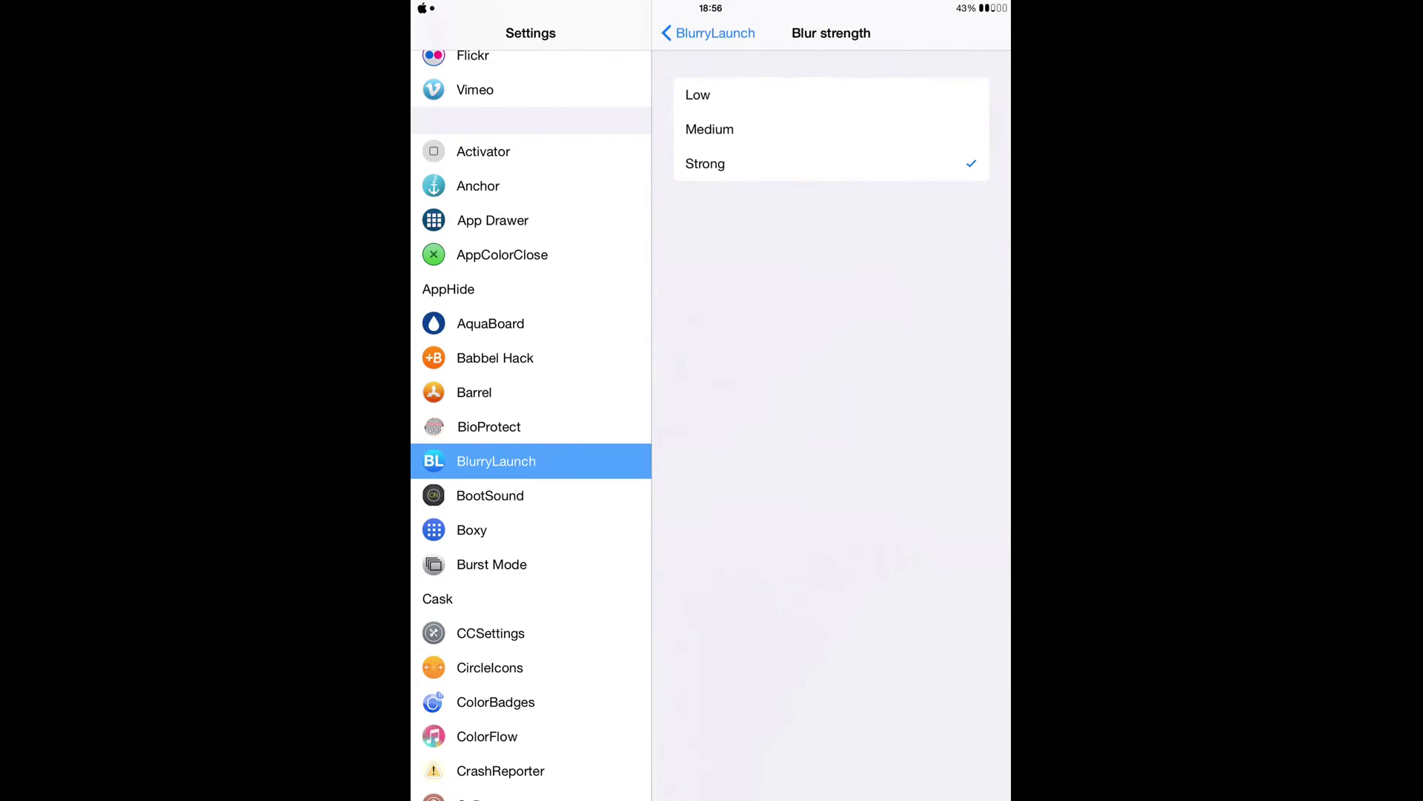
click(675, 33)
click(816, 326)
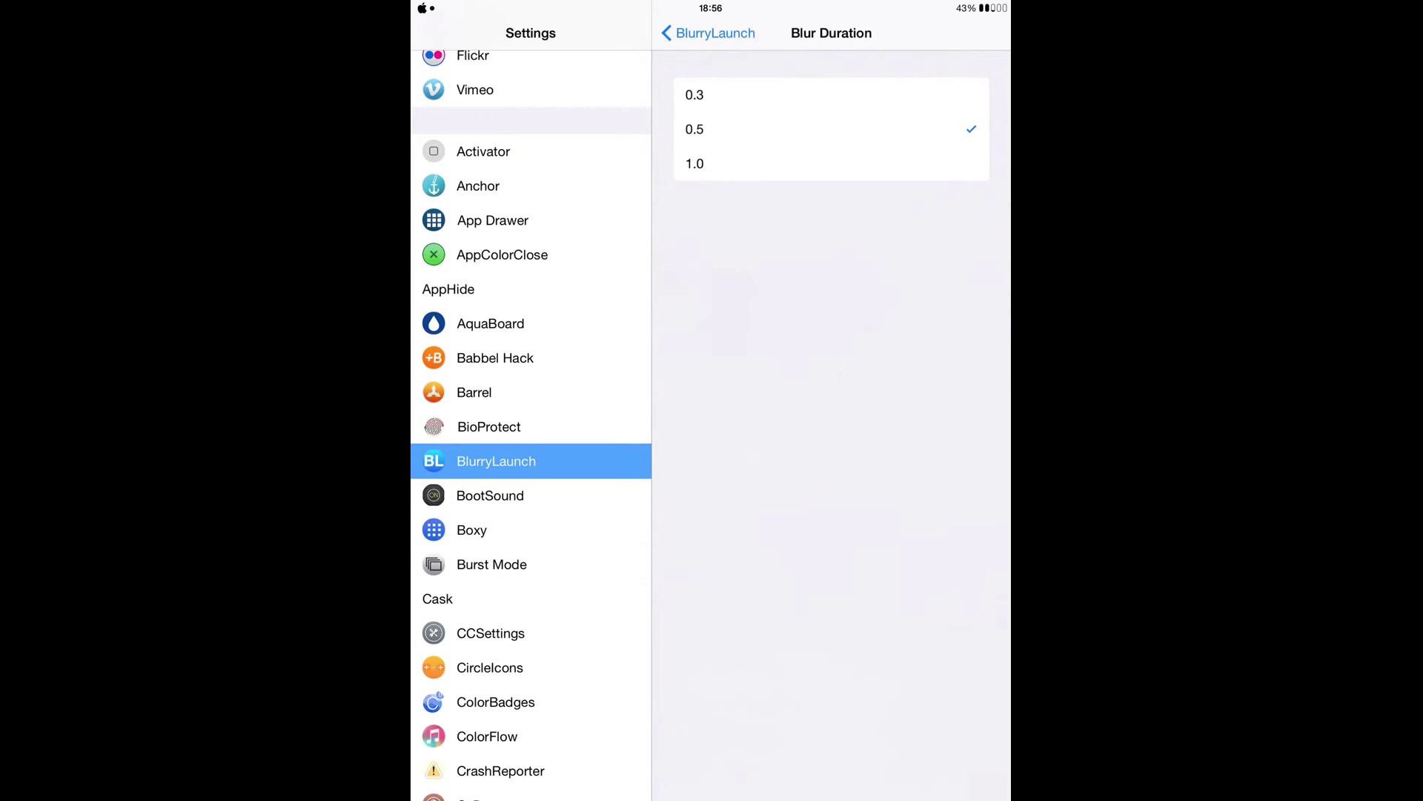
click(675, 32)
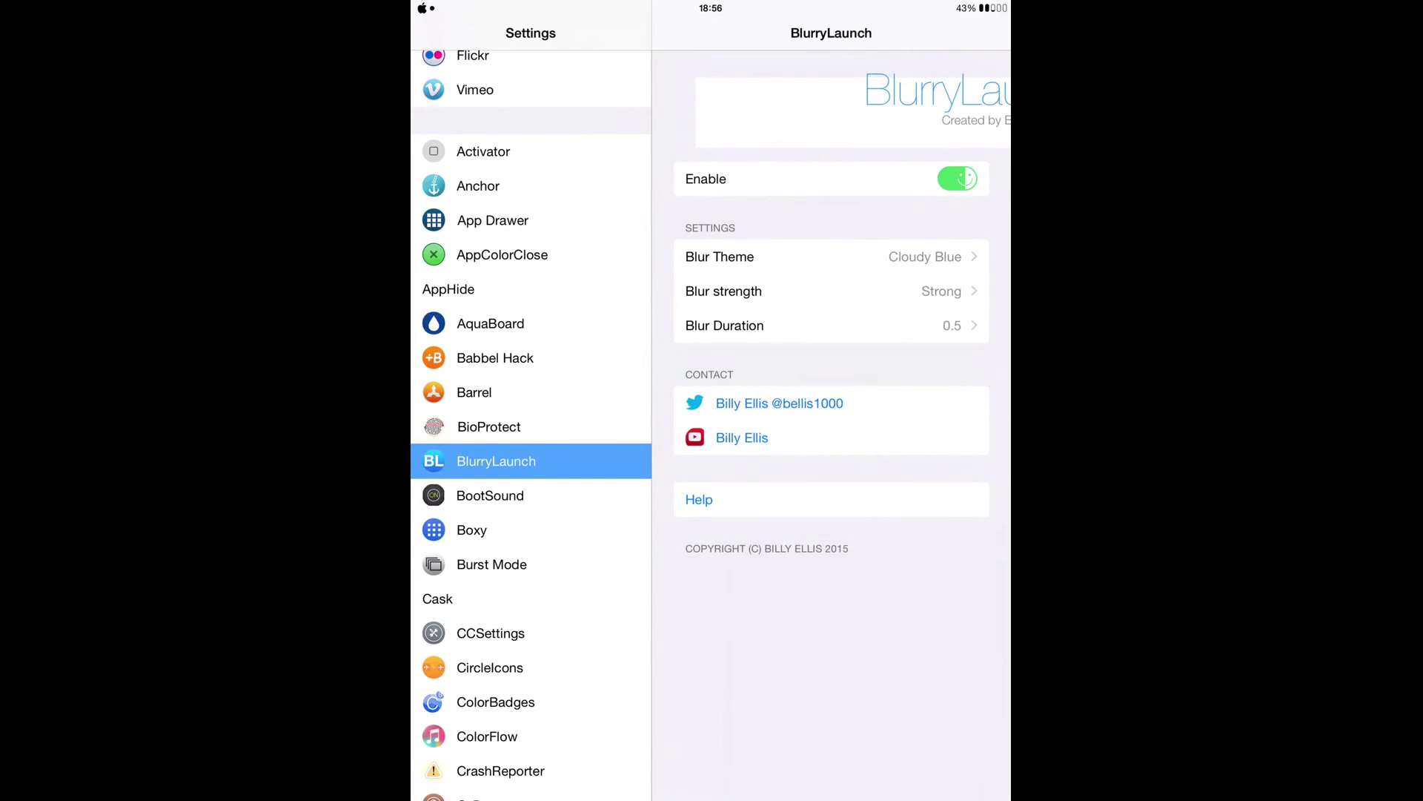
key(super)
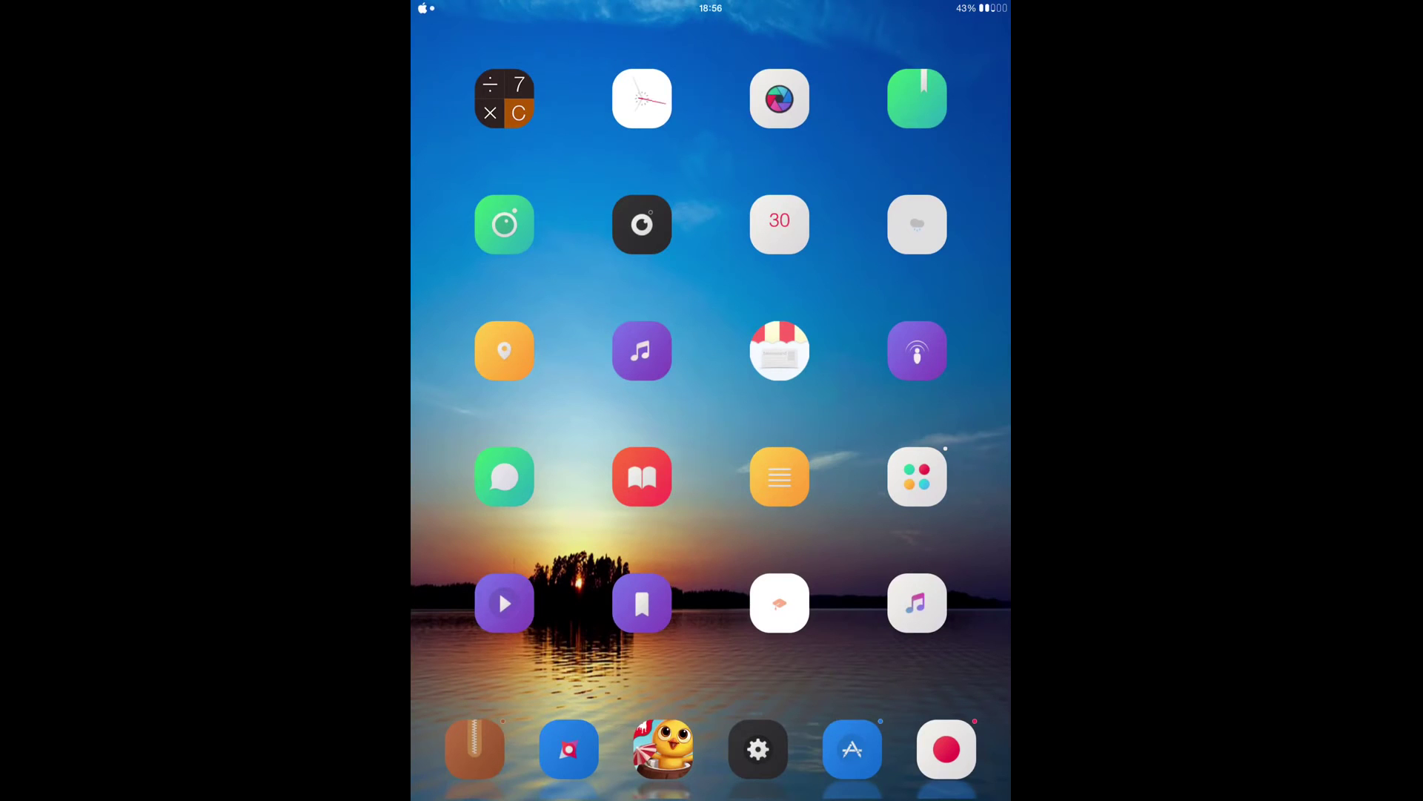